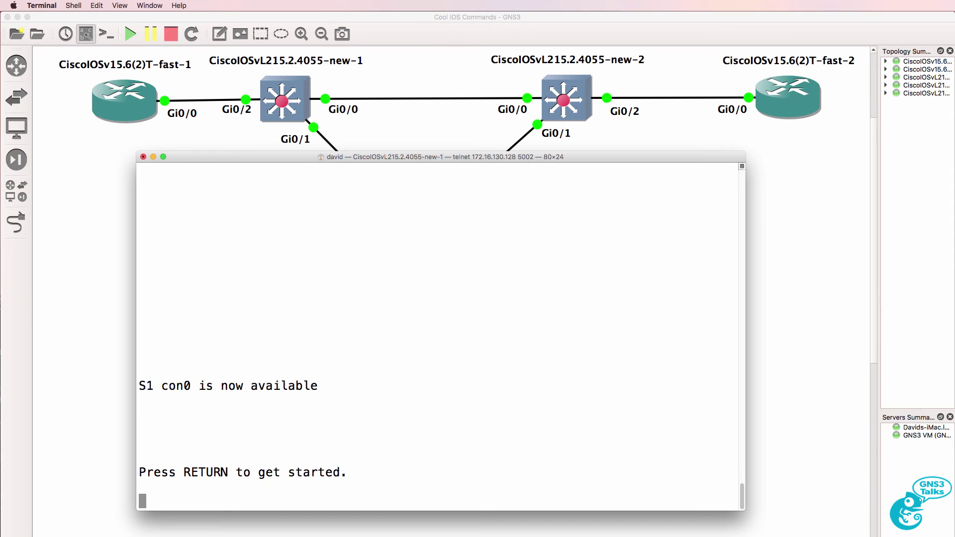
Step: Enter privileged mode on S1 and list its CDP neighbours, S3 and R1
key(Return)
text(en)
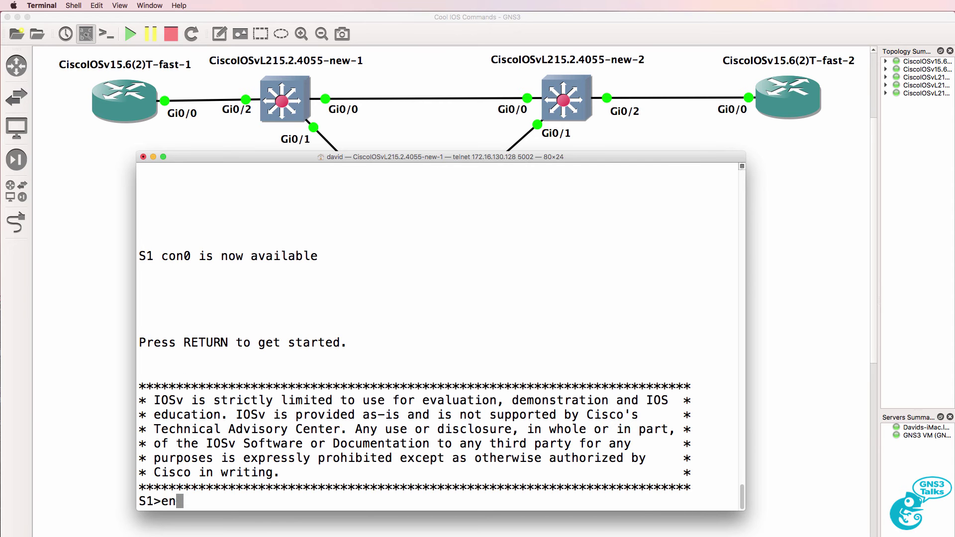
key(Return)
text(sh )
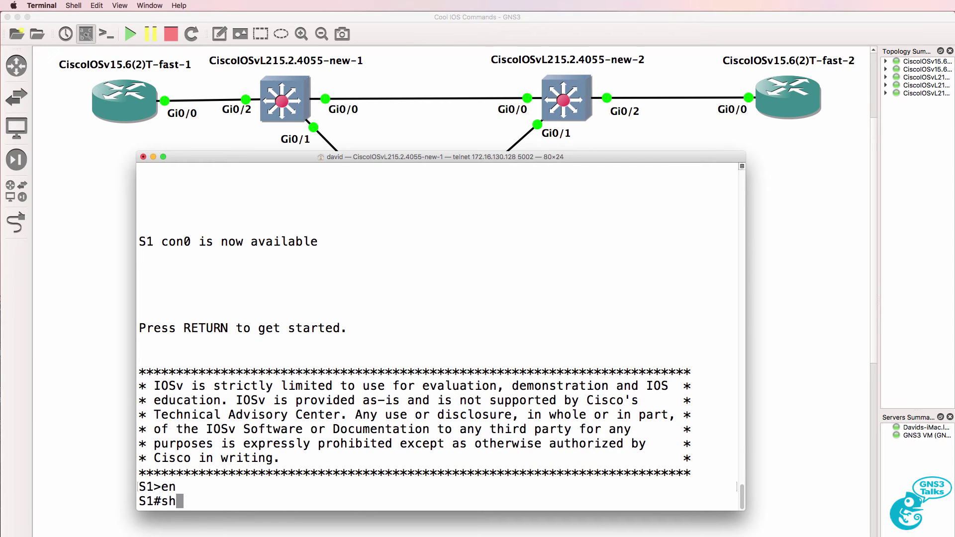
text(cdp nei)
key(Return)
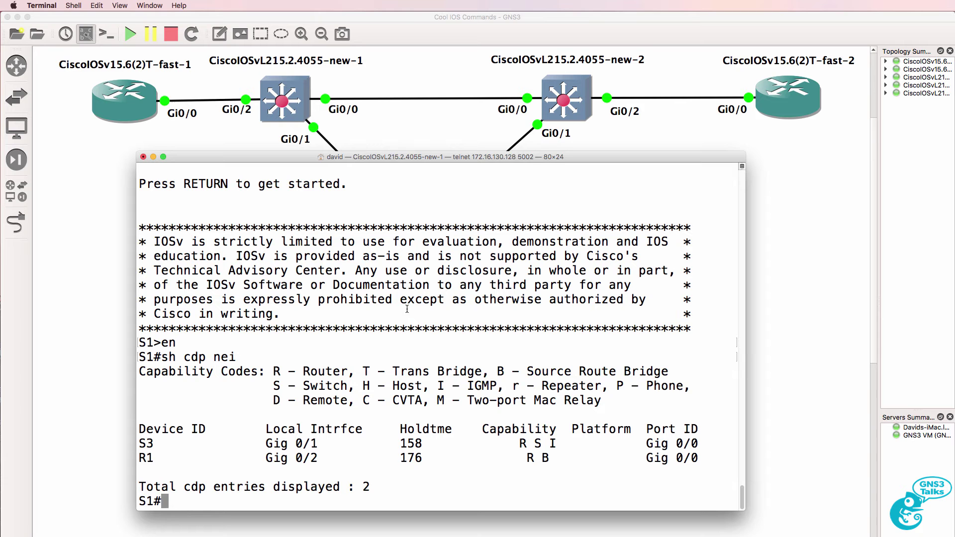
text(sh int )
text(g0/0)
Step: Confirm Gi0/0 is err-disabled with 'sh int g0/0', then rerun 'sh cdp nei'
key(Return)
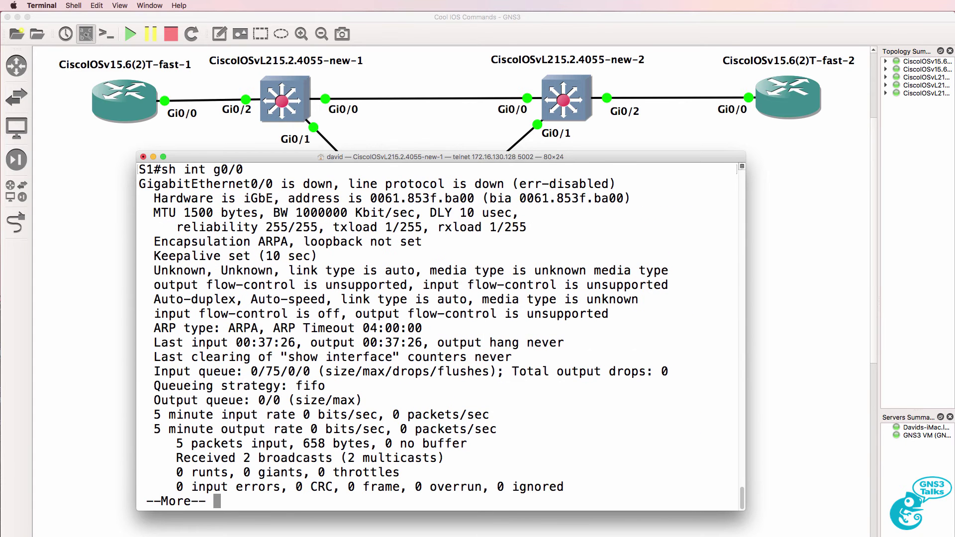
drag(353, 184, 688, 180)
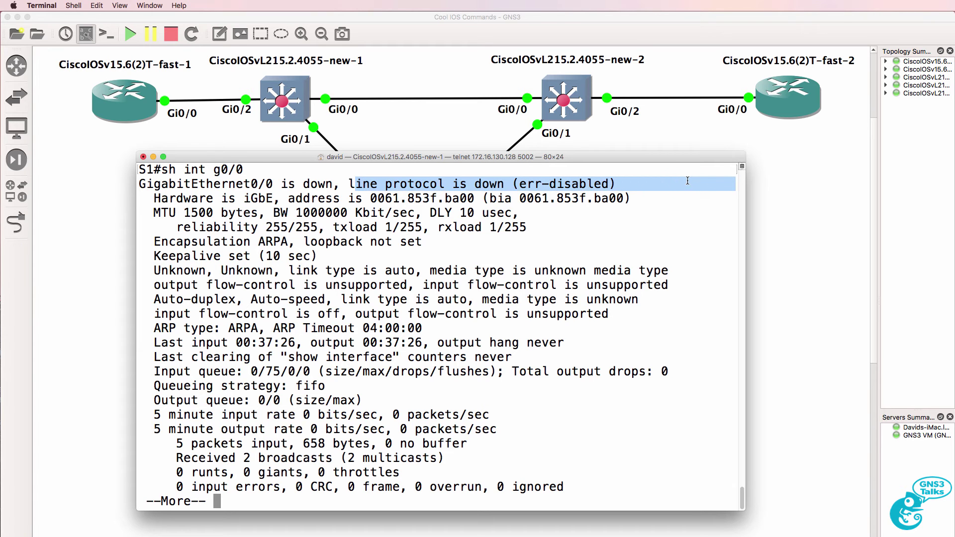
key(q)
key(Up)
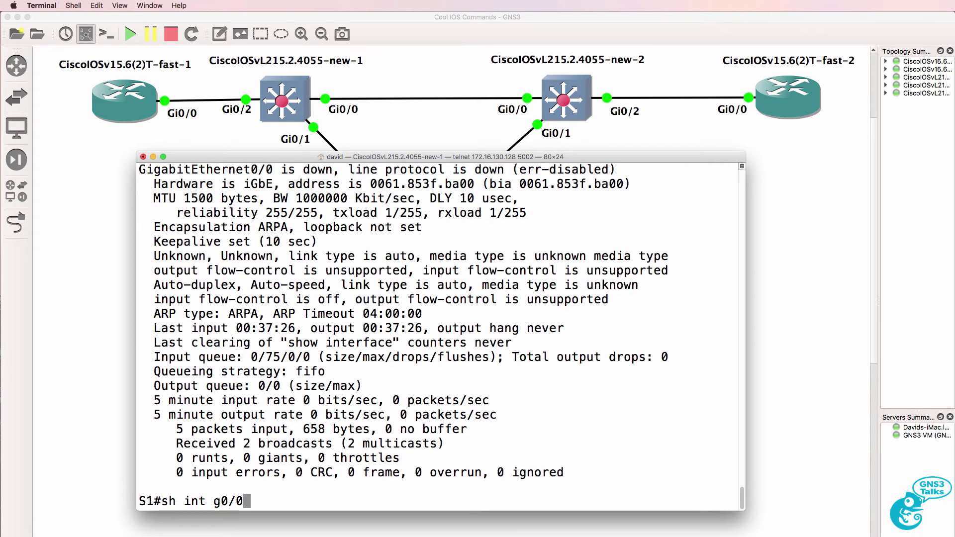
key(BackSpace)
key(BackSpace)
key(BackSpace)
text(cdp nei)
key(Return)
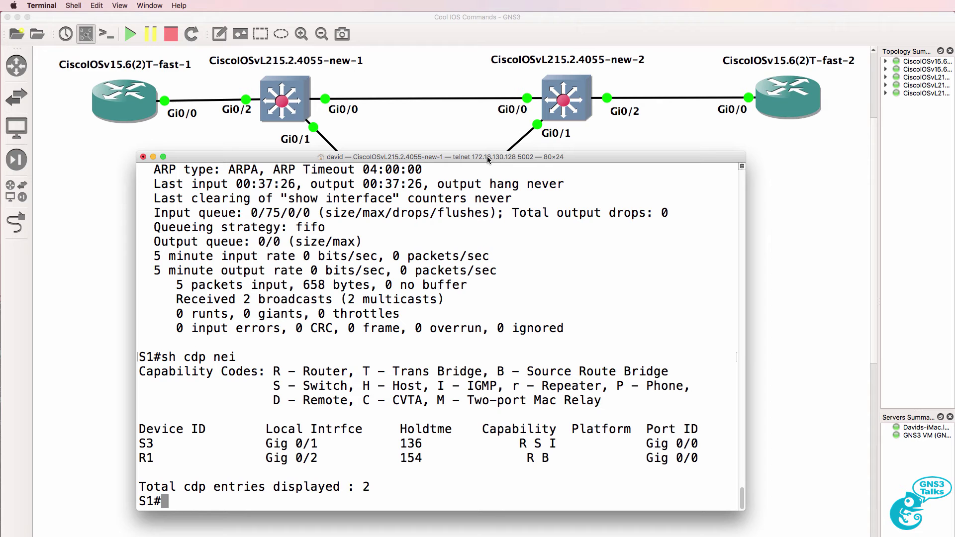
text(show cd)
text(p ?en)
Step: Run 'show cdp entry * protocol' on S1 using Tab completion
key(Tab)
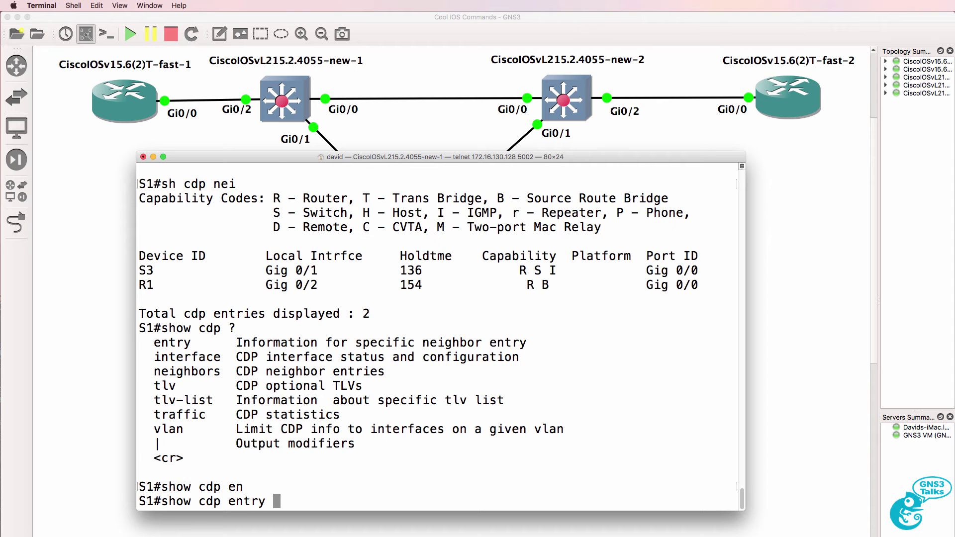
key(Return)
key(Up)
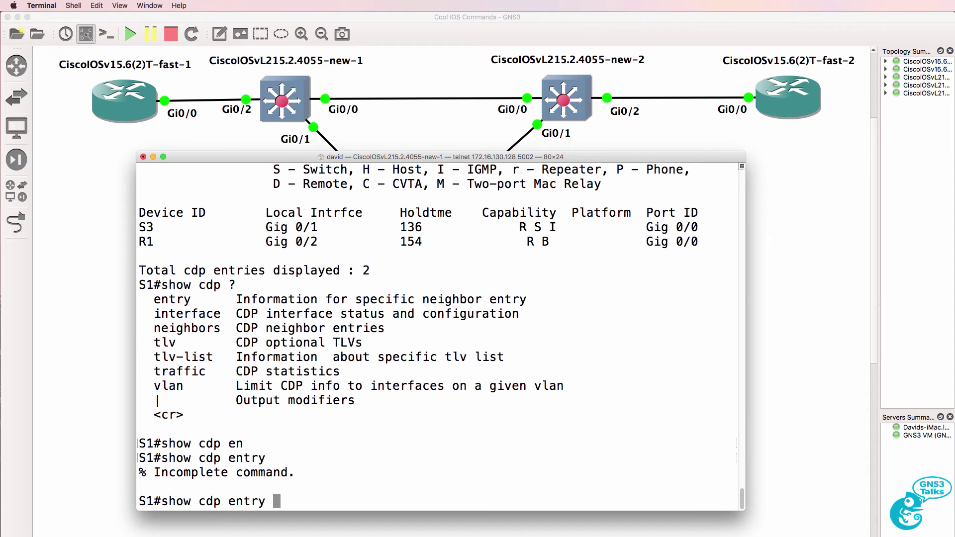
text(?)
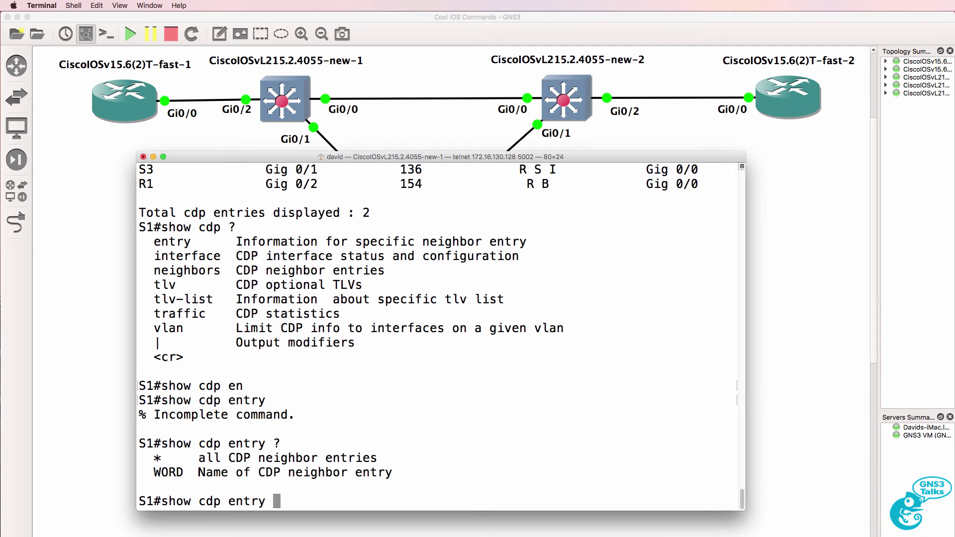
text(*)
text( ?)
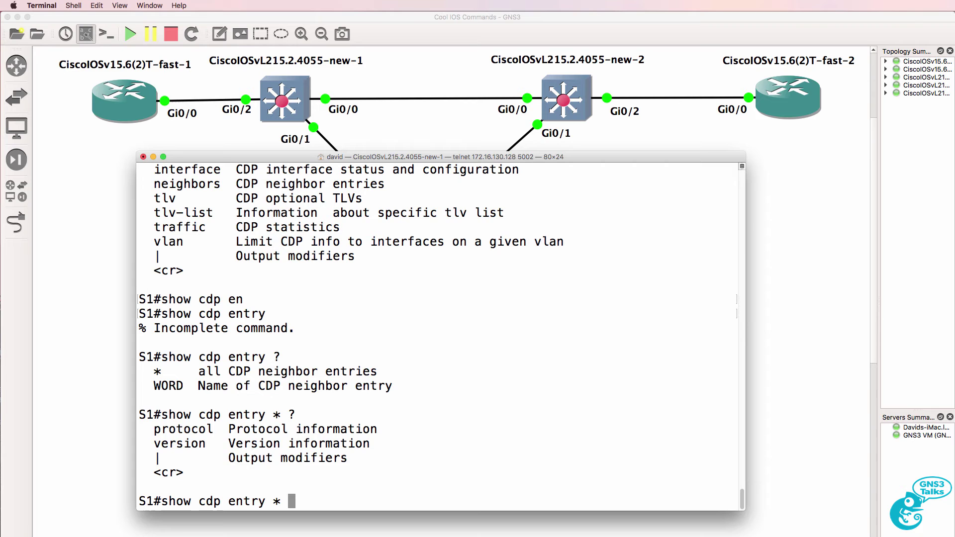
text(p)
text(r)
key(Tab)
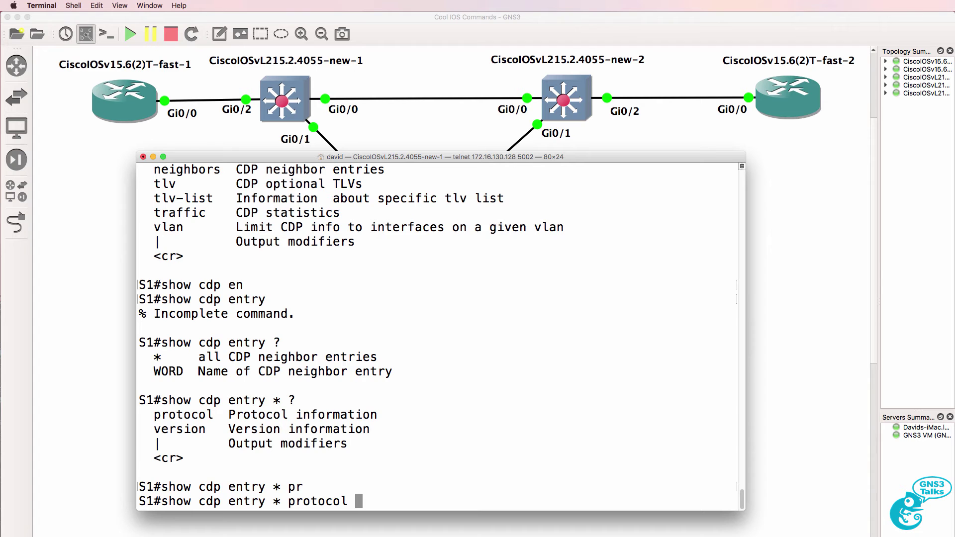
key(Return)
Step: Highlight S3, R1 and R1's address 10.1.1.1, then move the S1 console left
drag(326, 445, 348, 446)
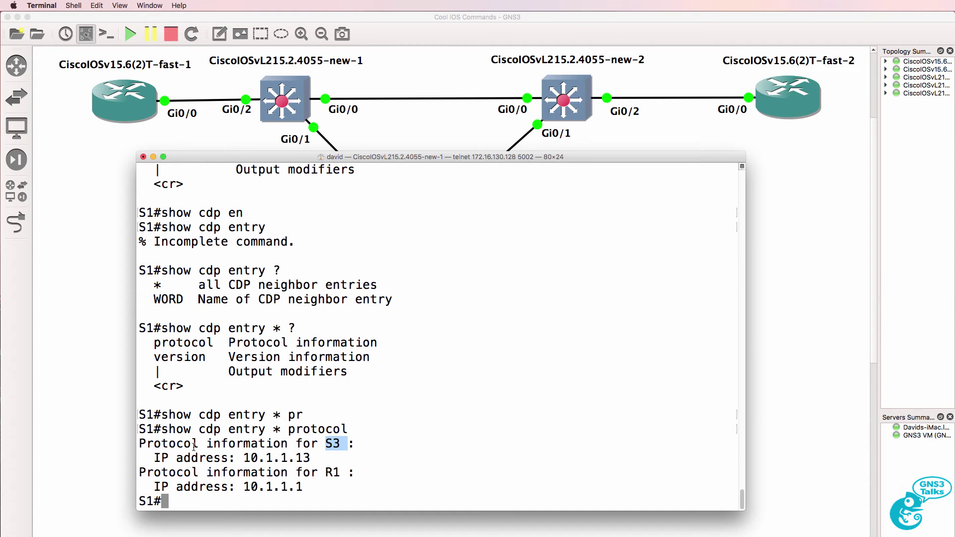
mouse_move(151, 457)
mouse_down()
mouse_move(326, 457)
mouse_move(341, 472)
mouse_up()
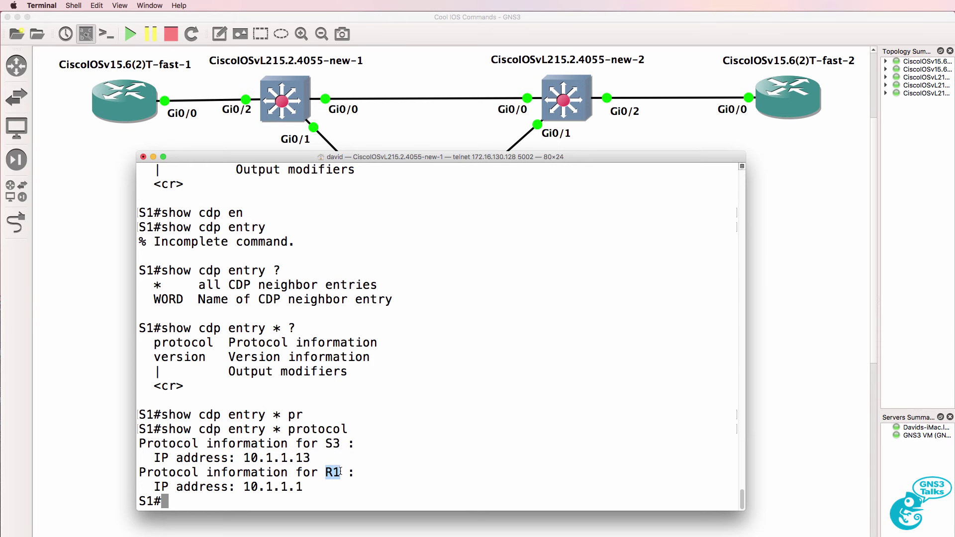
drag(154, 486, 355, 488)
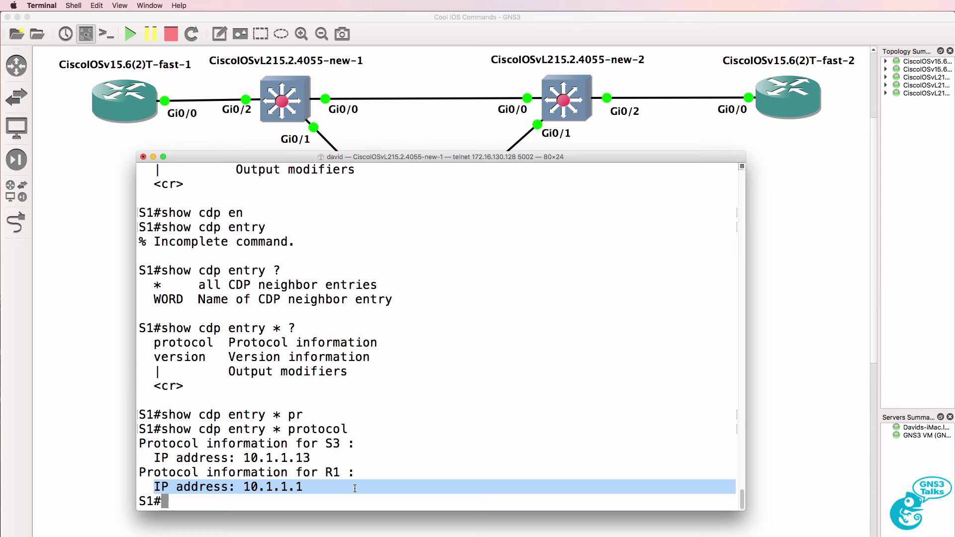
drag(407, 161, 284, 172)
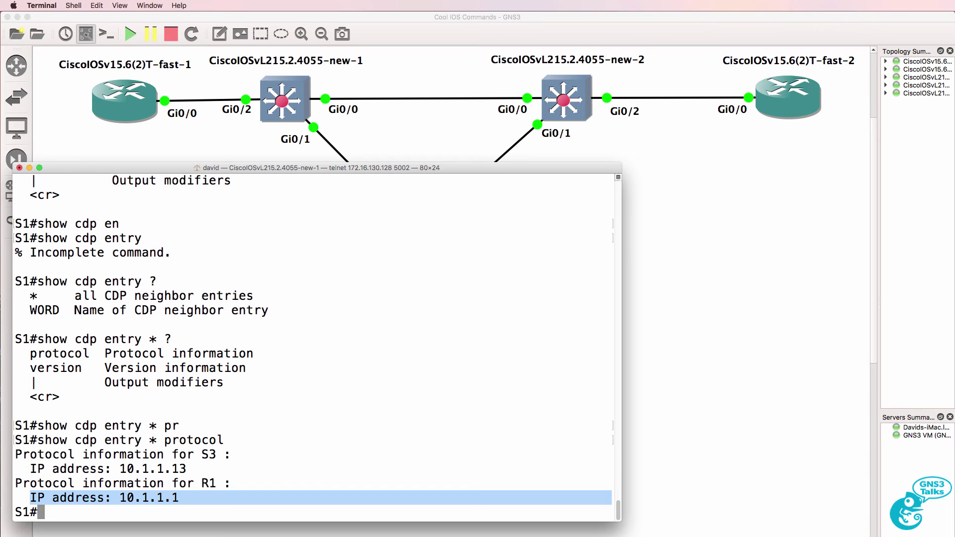
Step: Open S2's console, enter privileged mode and list its CDP neighbours R2 and S3
double_click(564, 101)
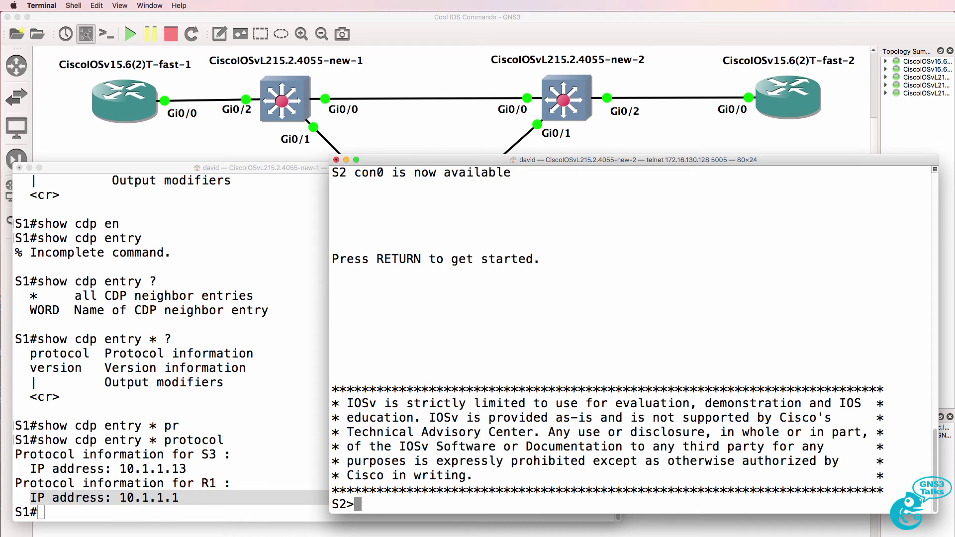
text(en)
key(Return)
text(sh cp)
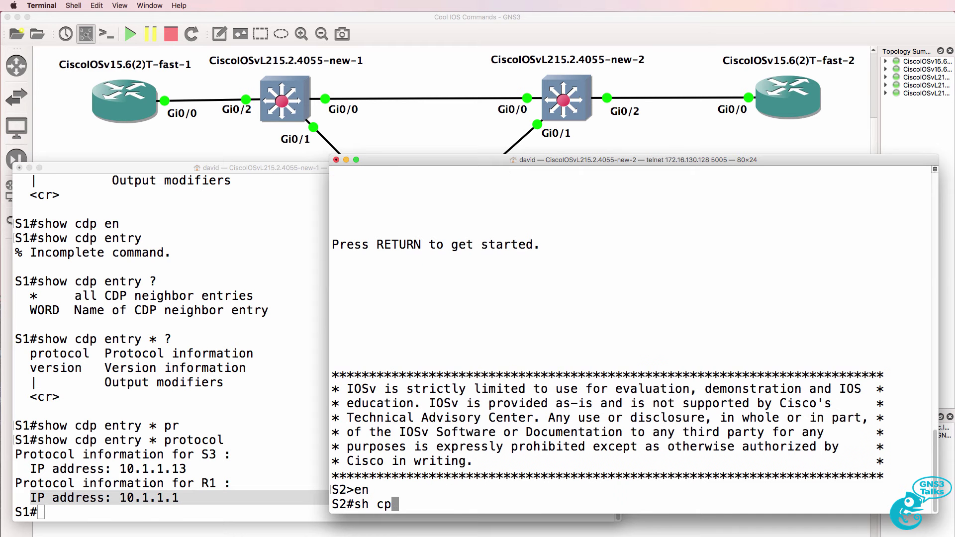
key(BackSpace)
text(dp nei)
key(Return)
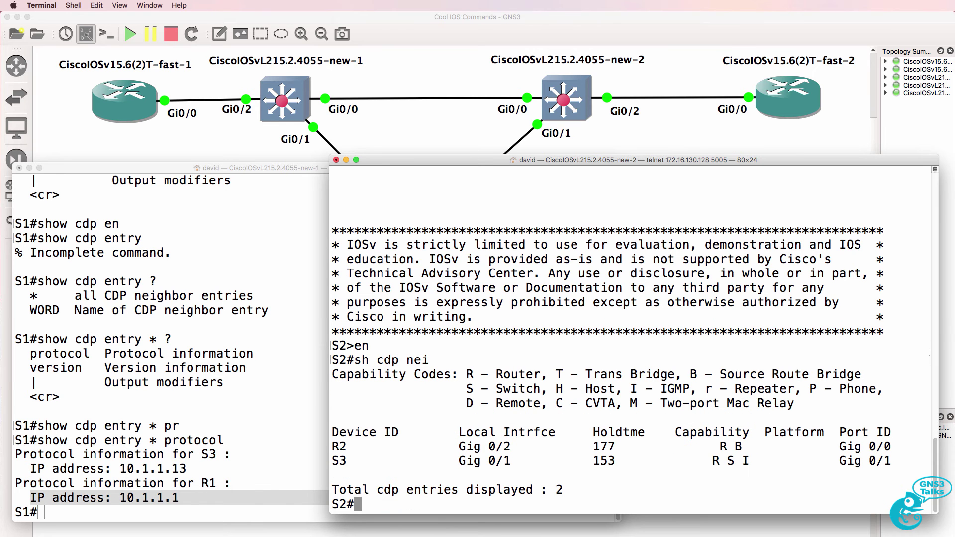
Step: Run 'show cdp entry * protocol' on S2, showing 10.1.1.2 and 10.1.1.13
key(Up)
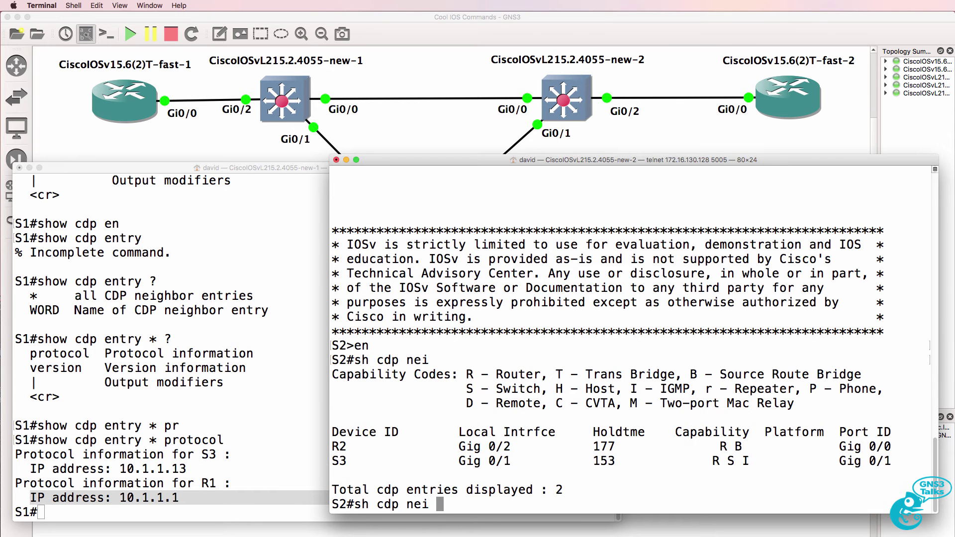
key(BackSpace)
key(BackSpace)
key(BackSpace)
text(en)
key(Tab)
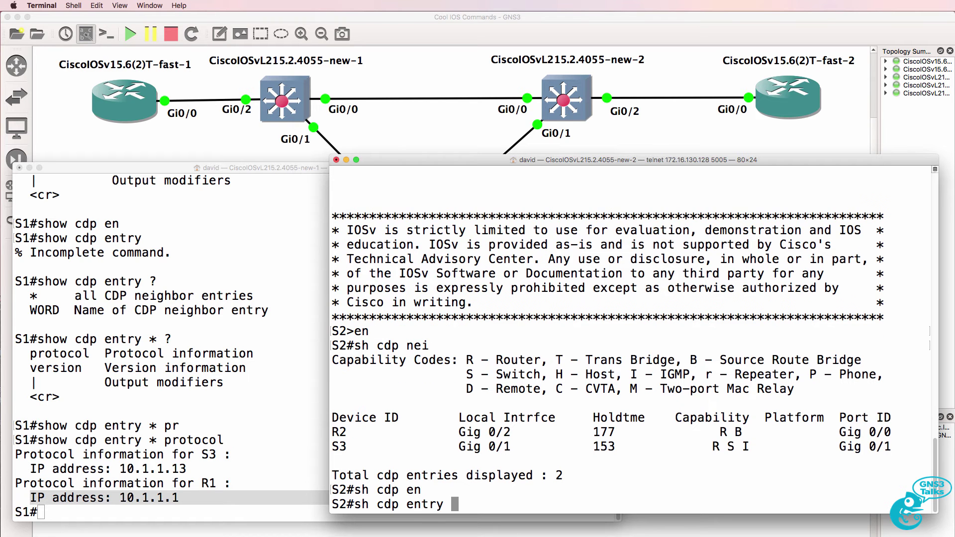
text(* p)
key(Tab)
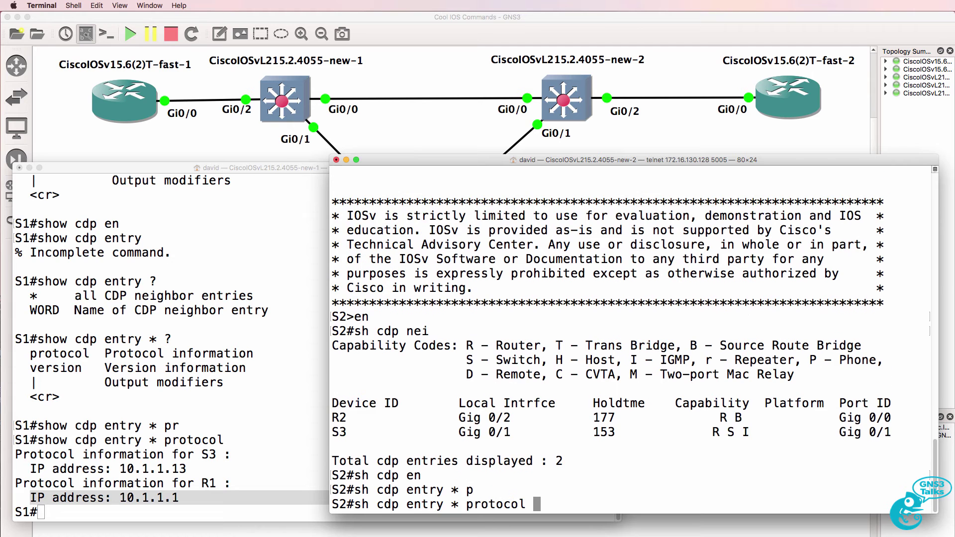
key(Return)
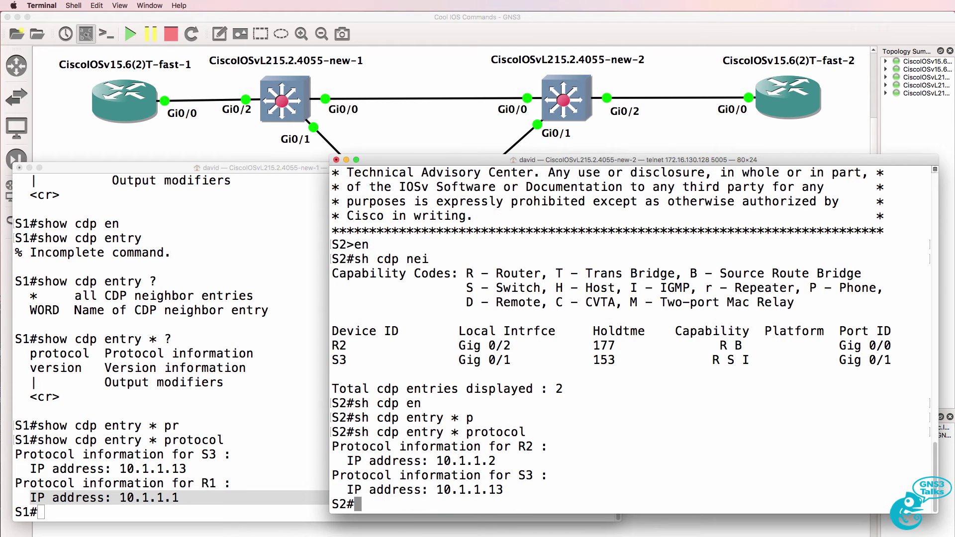
Step: Confirm S2's Gi0/0 is up/up with 'sh int g0/0'
click(534, 16)
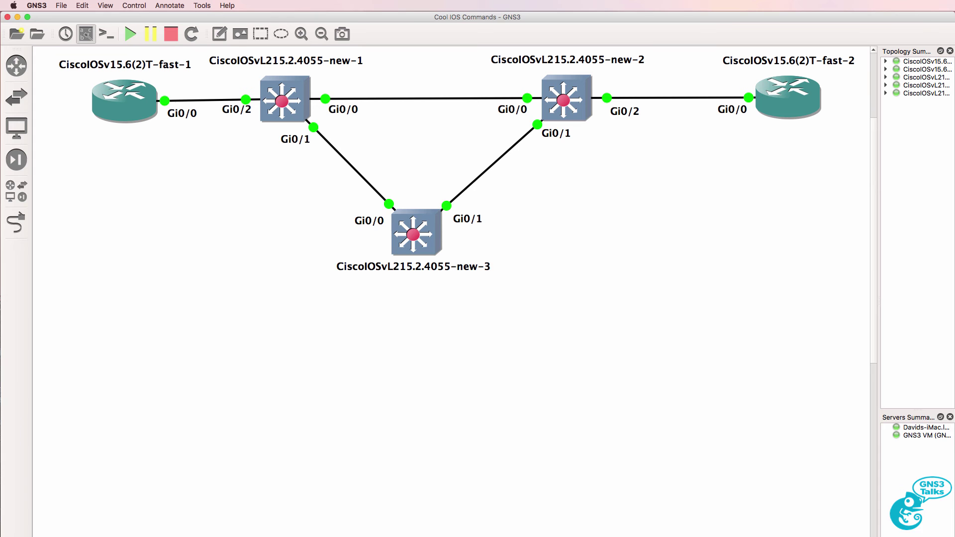
click(851, 534)
text(h int g0)
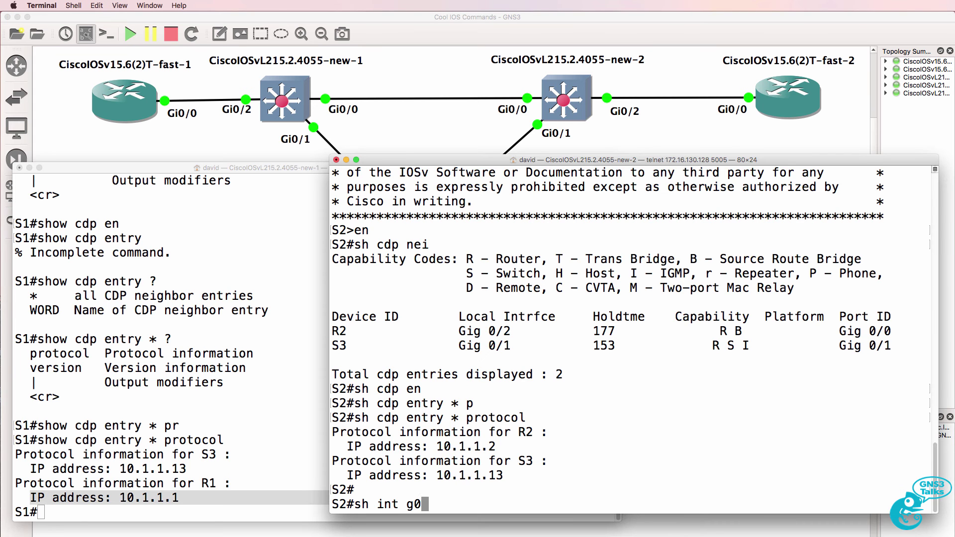
text(/0)
key(Return)
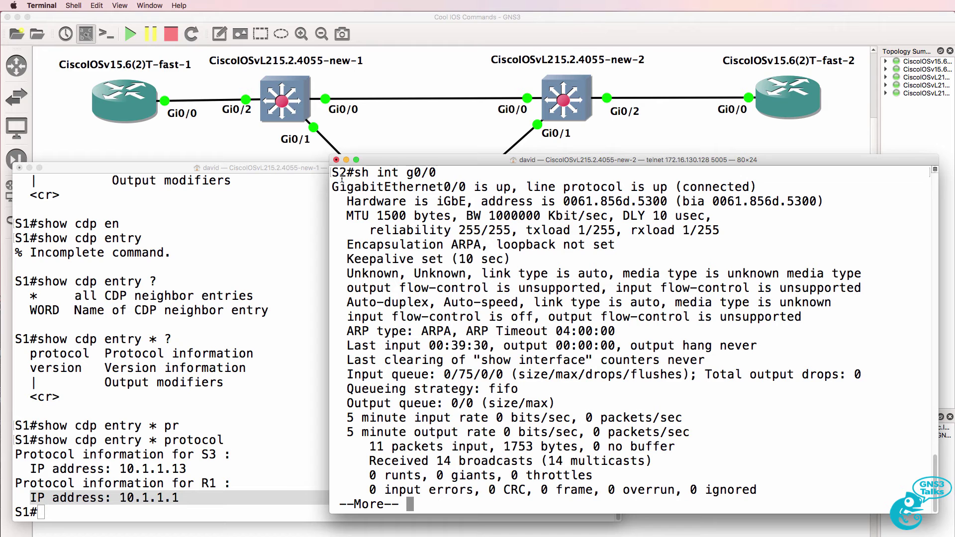
drag(336, 187, 751, 188)
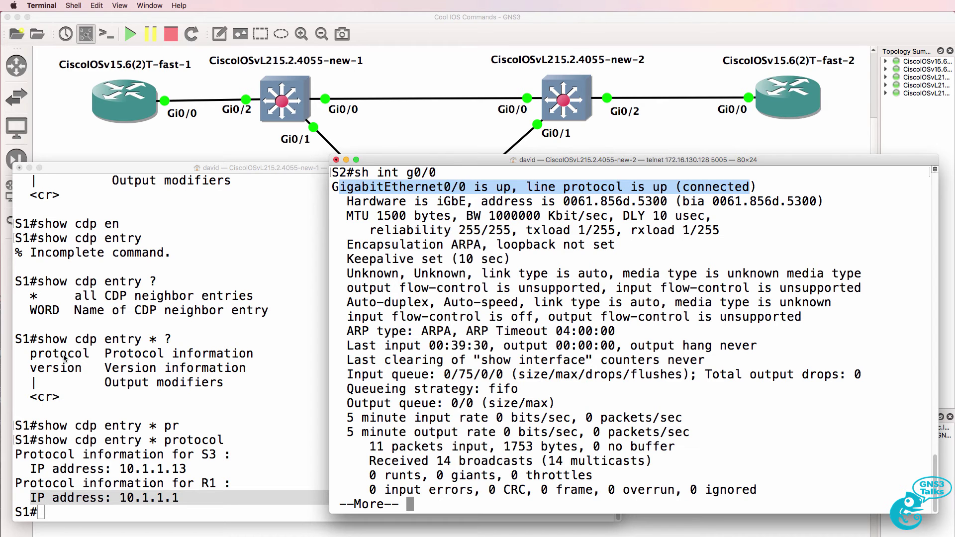
Step: On S1, view Gi0/0's running config (dynamic desirable) and enter global configuration mode
click(84, 358)
text(sh ru)
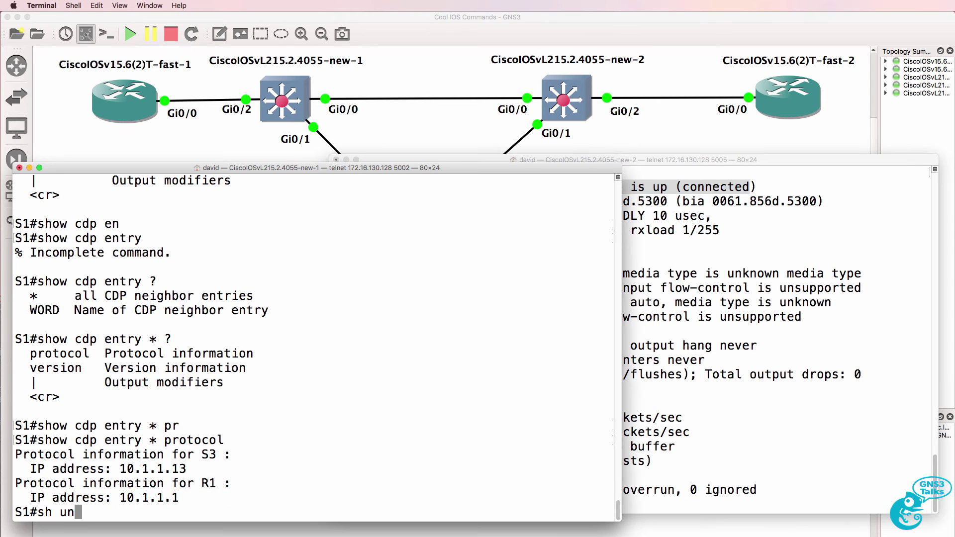
text(n int g0/0)
key(Return)
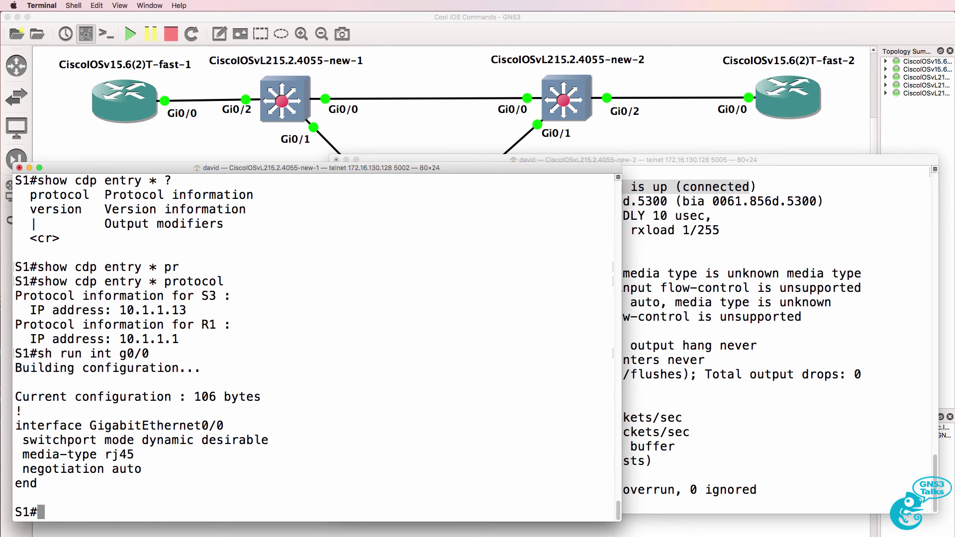
text(conf t)
key(Return)
text(int g0/0)
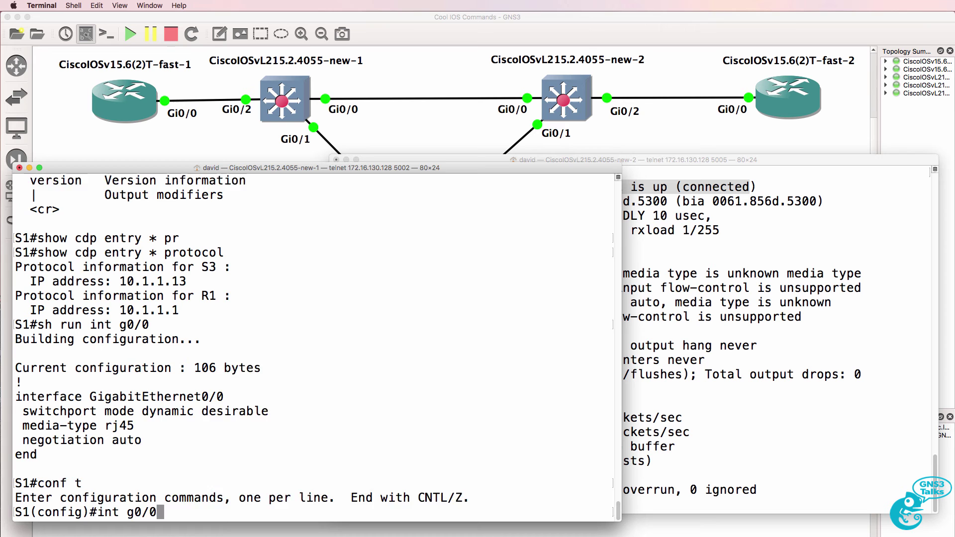
Step: Shut and re-enable S1's Gi0/0, exit config mode, and verify it is up/up (connected)
key(Return)
text(shut)
key(Return)
text(no shut)
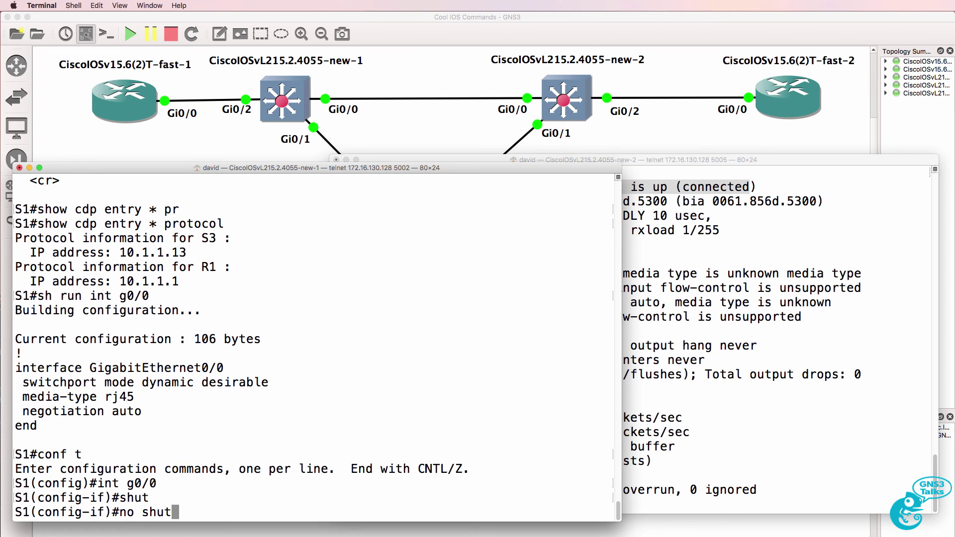
key(Return)
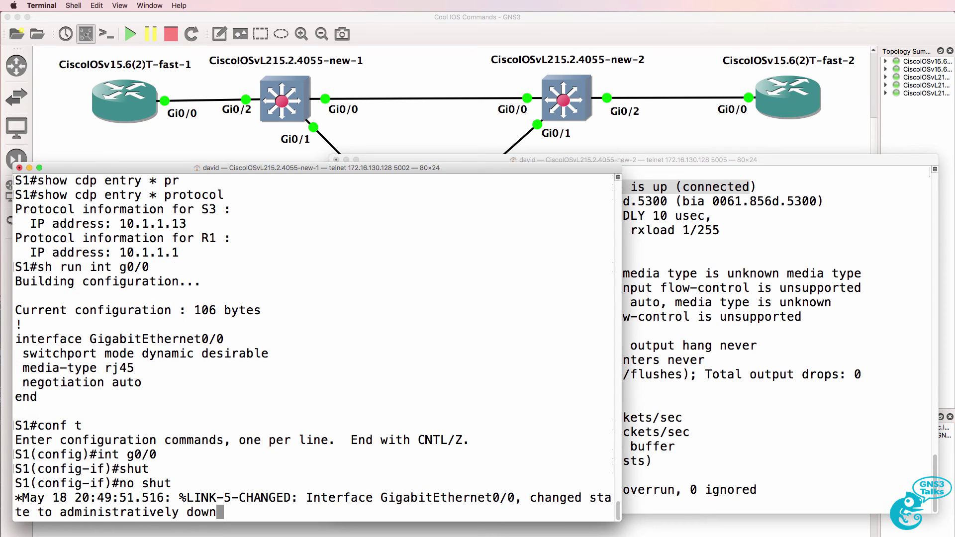
text(end)
key(Return)
text(sh)
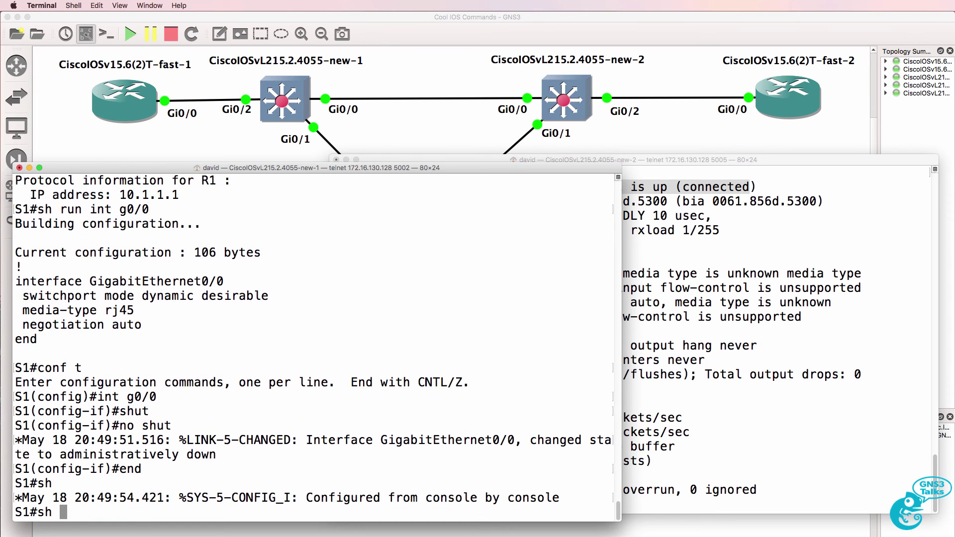
text( int )
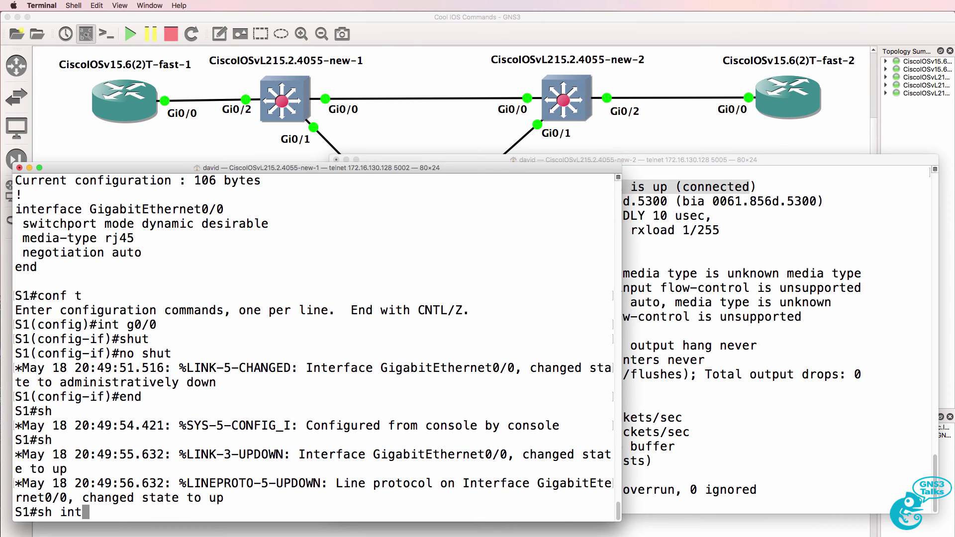
text(g0/0)
key(Return)
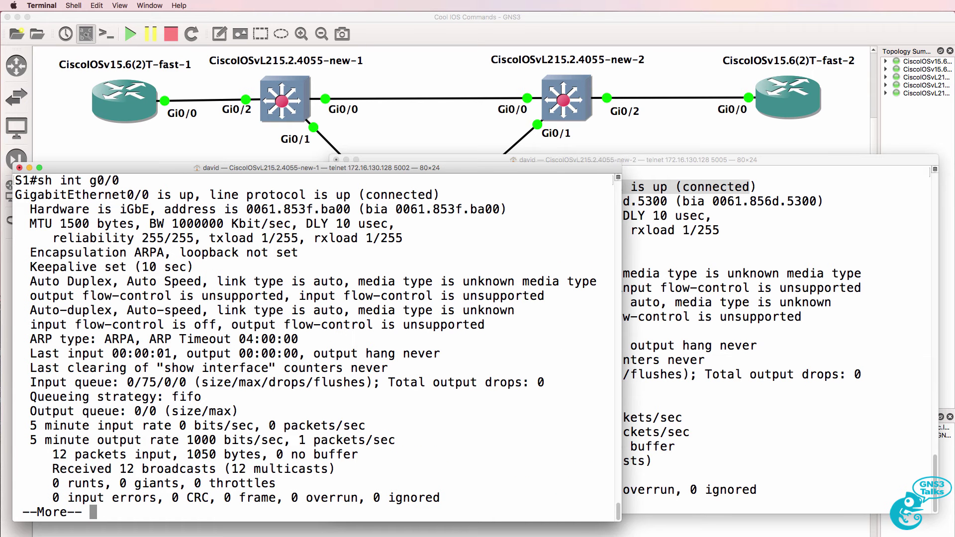
text(qsh)
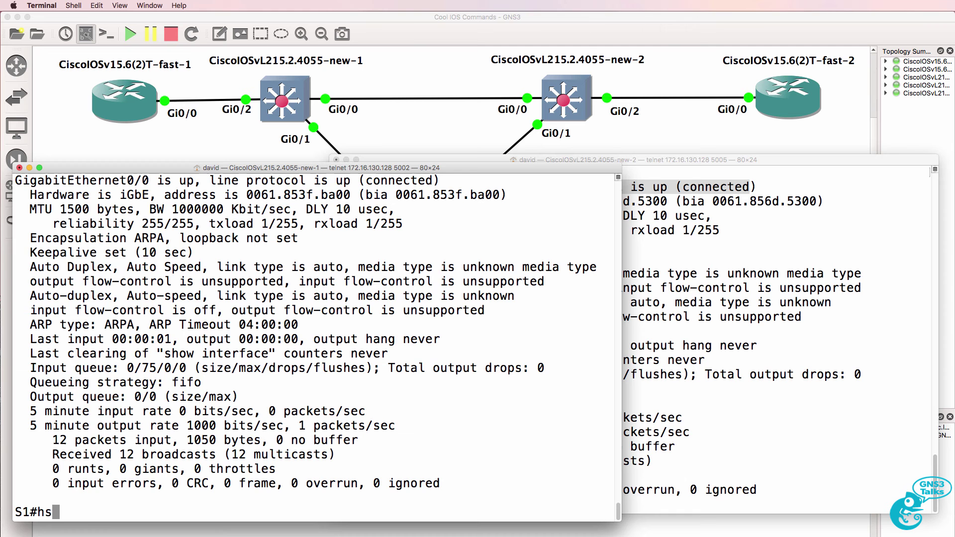
text( spa)
Step: Check S1's spanning-tree status, noting Gi0/0 blocking, and list its CDP neighbours
key(Tab)
key(Return)
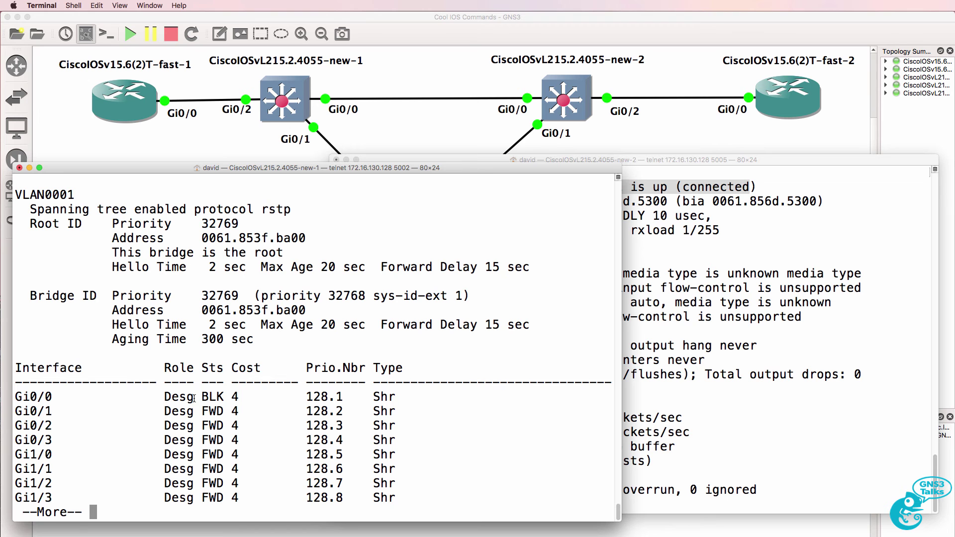
drag(200, 398, 225, 398)
text(qsh cdp ne)
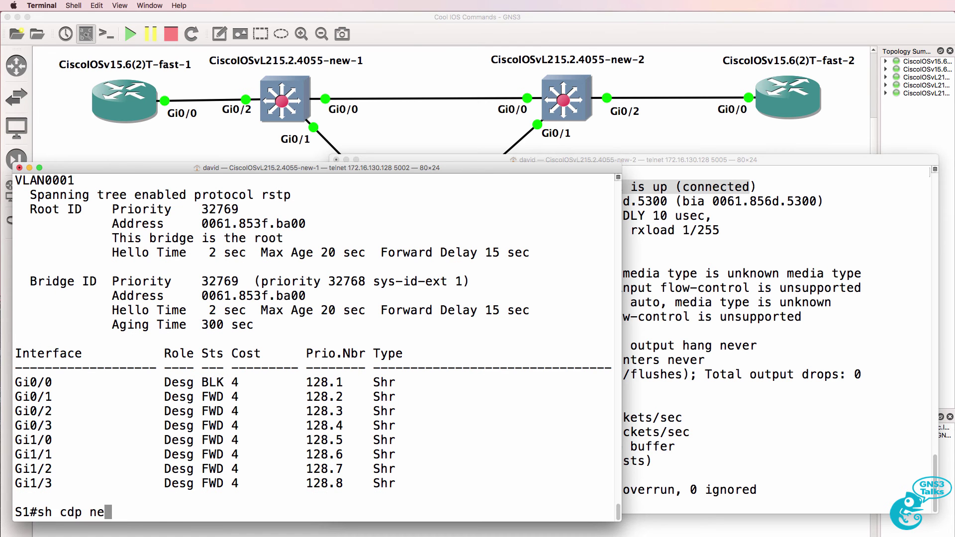
text(i)
key(Return)
key(Up)
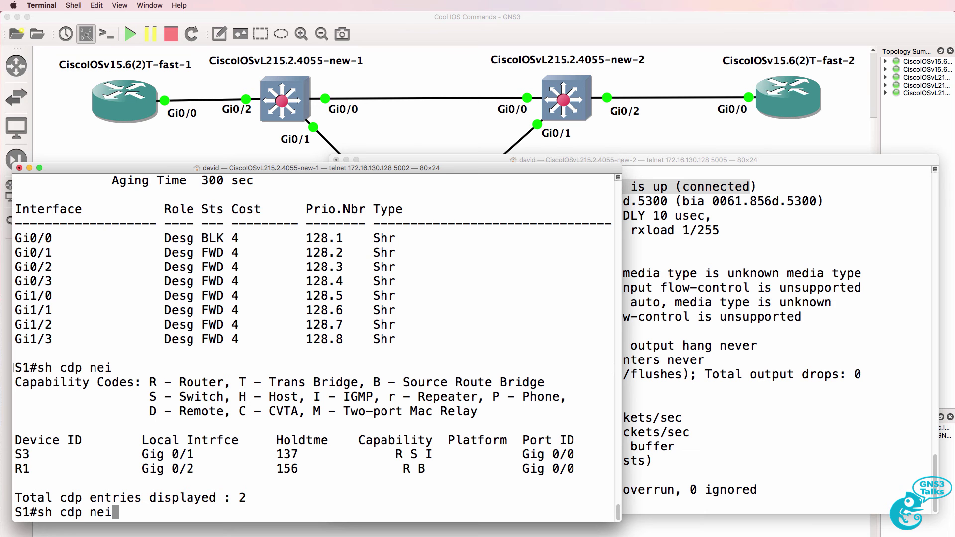
key(Return)
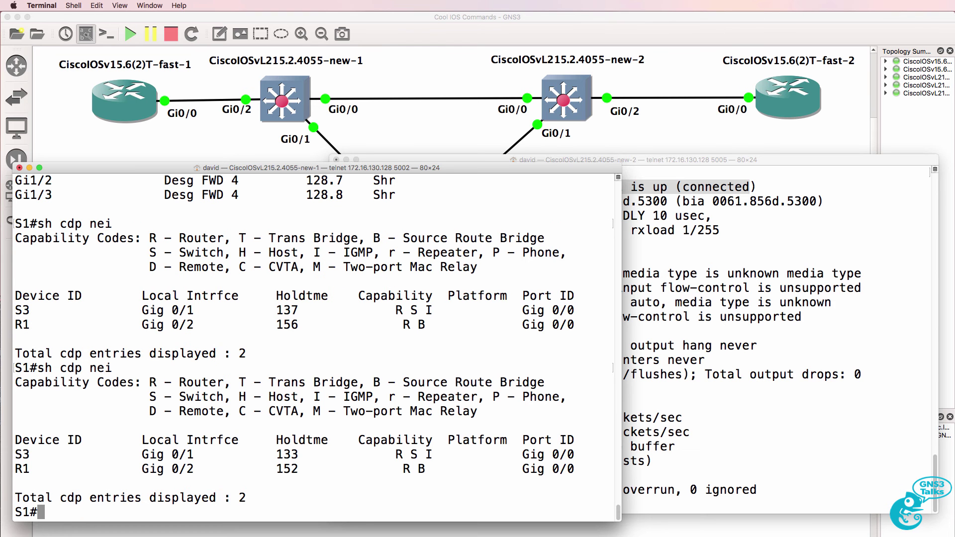
text(sh int g0/)
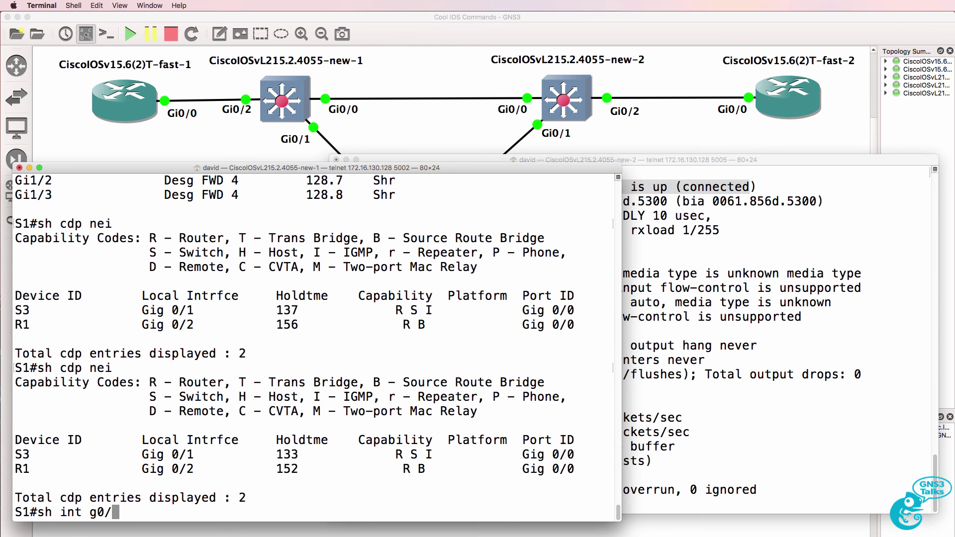
text(0)
Step: Recheck Gi0/0 status, then list CDP neighbours showing S2 on Gig 0/0
key(Return)
key(q)
key(Up)
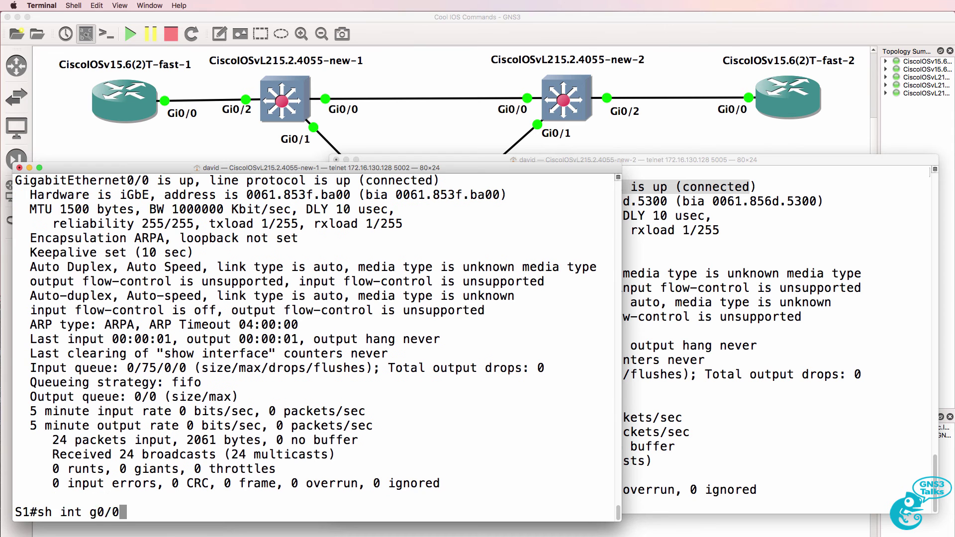
key(Up)
key(Return)
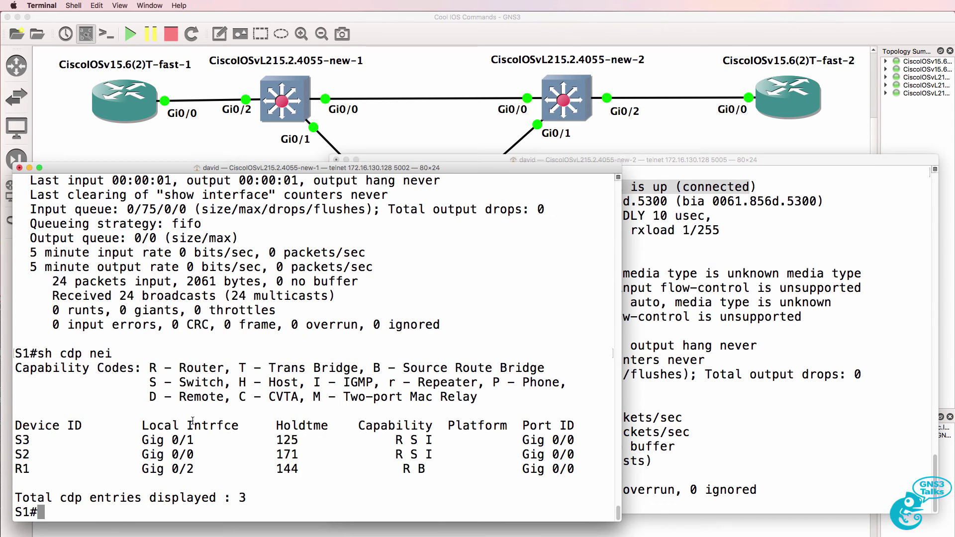
drag(37, 457, 17, 458)
drag(134, 454, 206, 452)
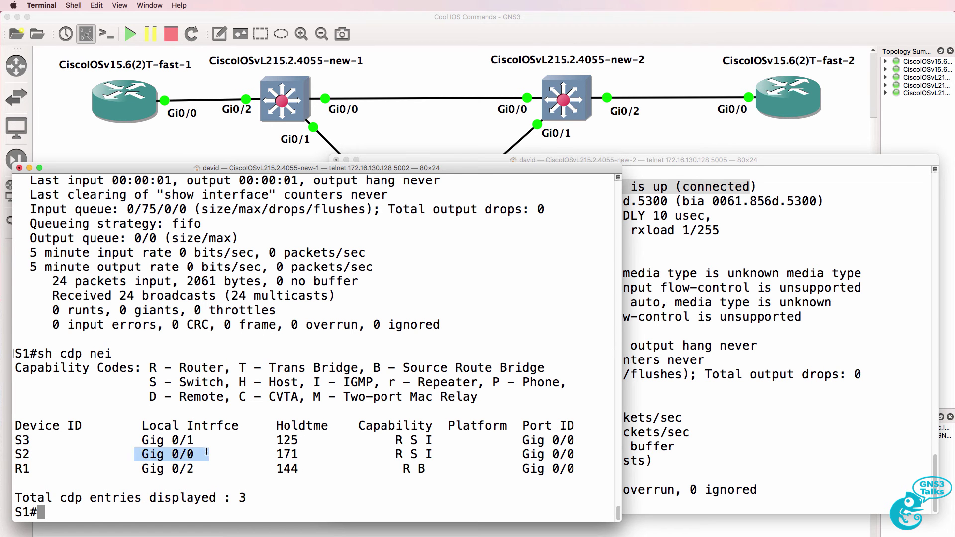
key(Up)
key(Up)
key(BackSpace)
key(BackSpace)
key(BackSpace)
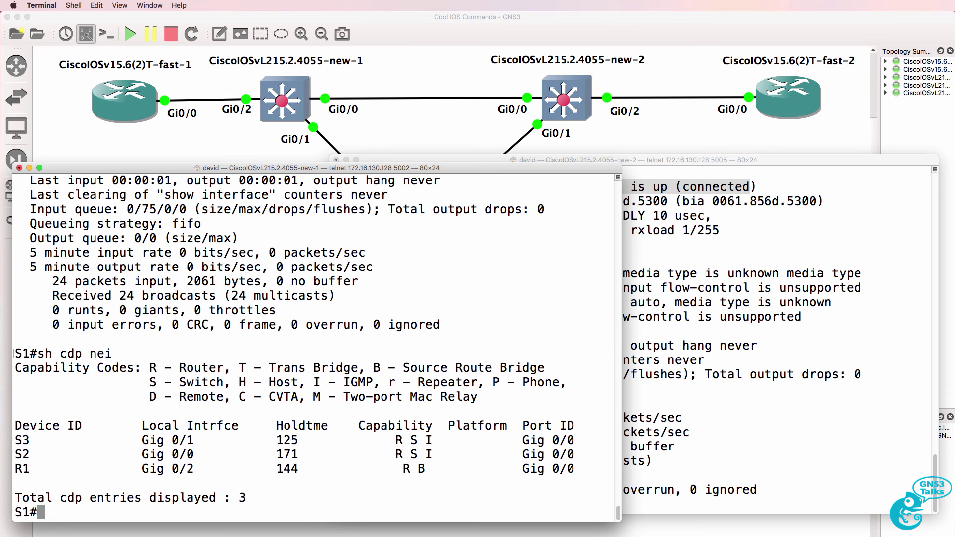
text(sh cdp ?)
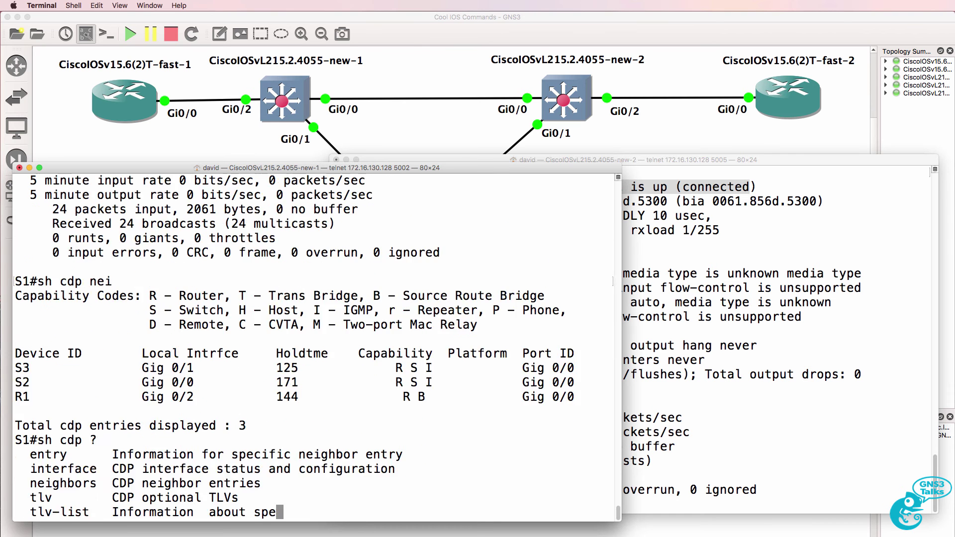
text(en)
Step: List every neighbour's IP with 'sh cdp entry * protocol', including S2 at 10.1.1.12
key(Tab)
text(?)
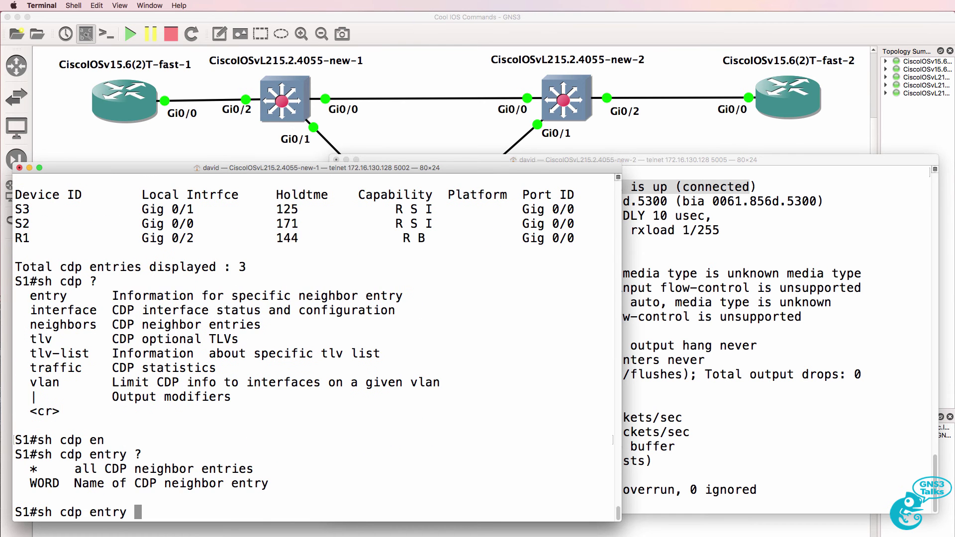
text(*)
text(?)
text(pro)
key(Tab)
key(Return)
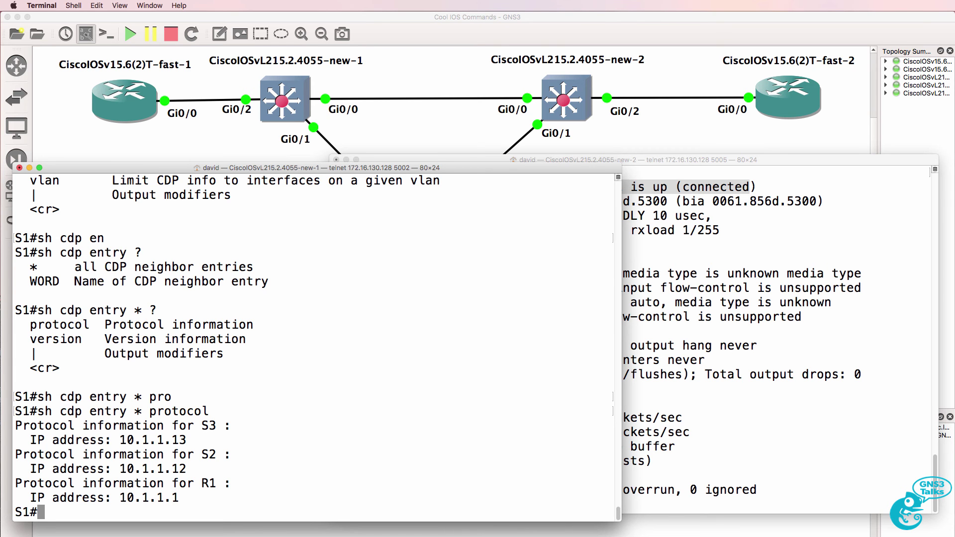
Step: Show version details for S3, S2 and R1 with 'sh cdp entry * version'
key(Up)
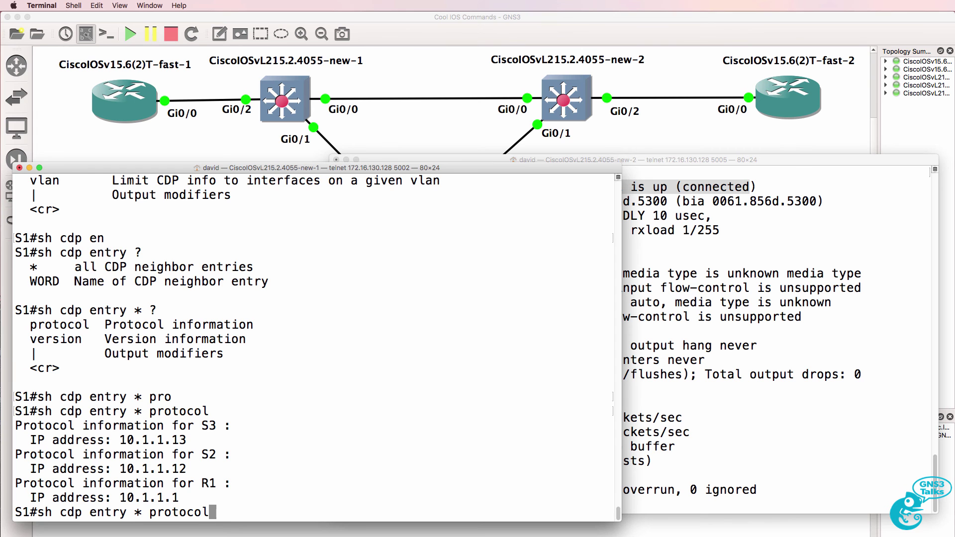
key(BackSpace)
key(BackSpace)
key(BackSpace)
key(BackSpace)
key(BackSpace)
key(BackSpace)
text(ver)
key(Tab)
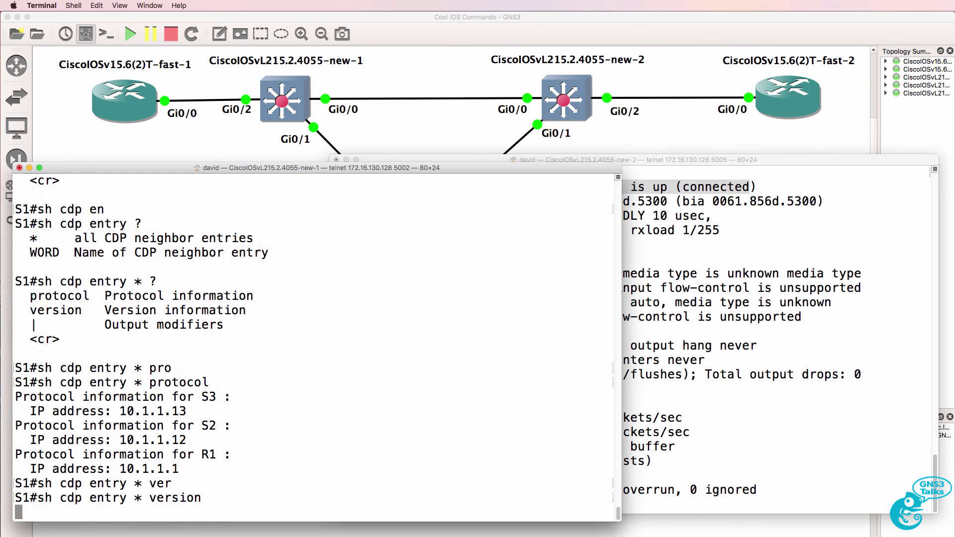
key(Return)
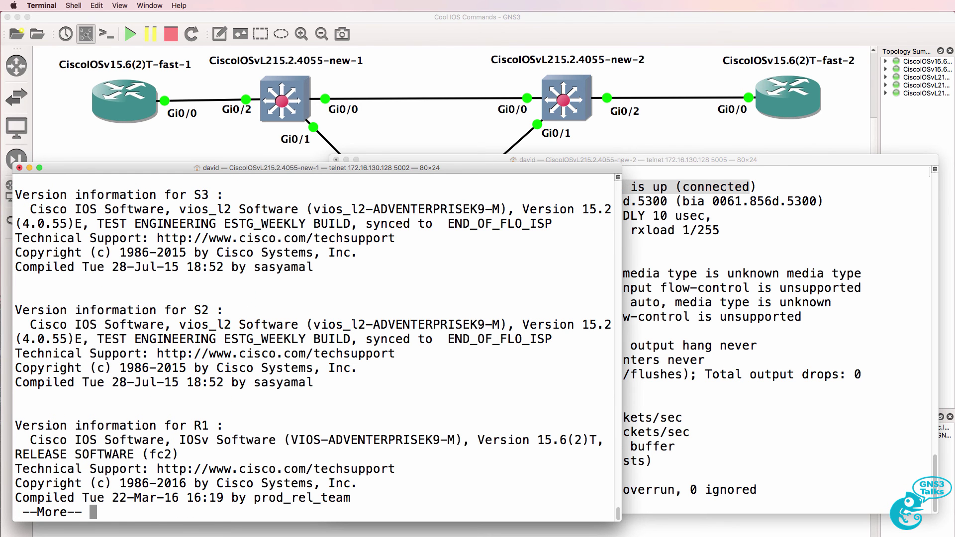
key(space)
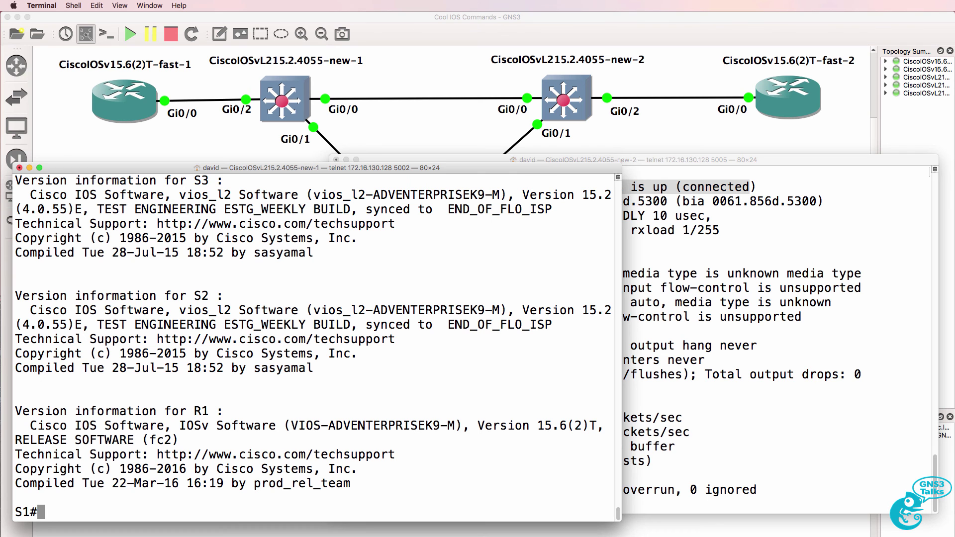
text(show )
text(cdp enty)
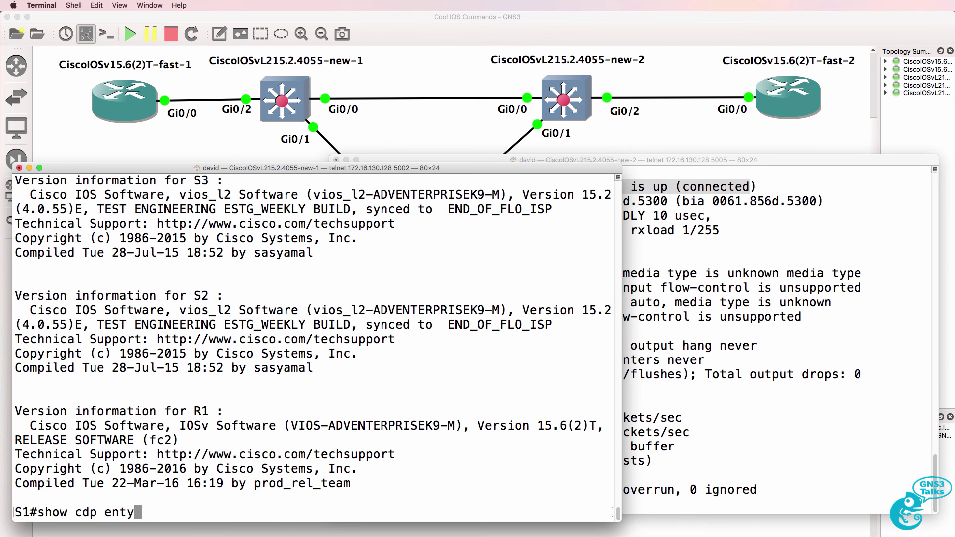
Step: Display full CDP entry details for S3, S2 and R1 with 'show cdp entry *'
key(Return)
key(Up)
key(BackSpace)
text(r)
key(Tab)
key(Return)
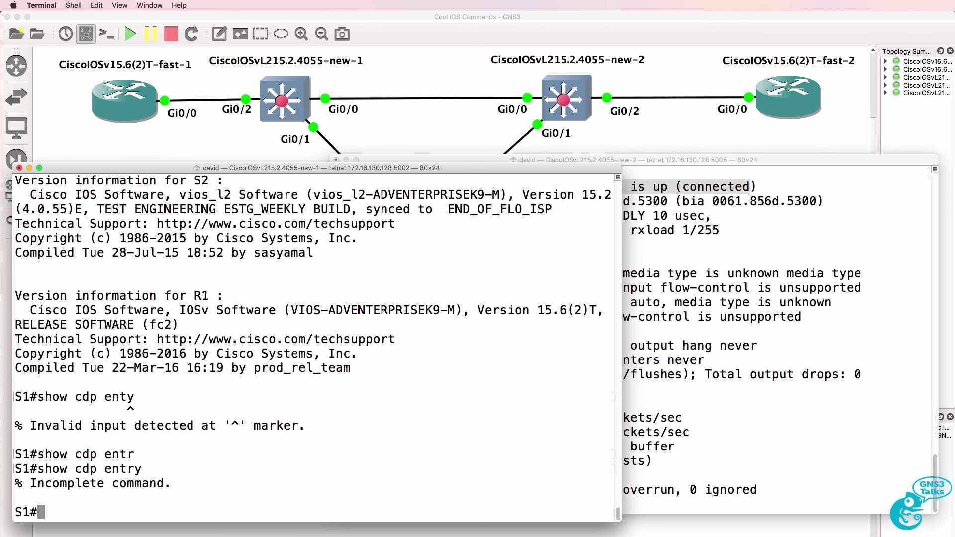
key(Up)
text(*)
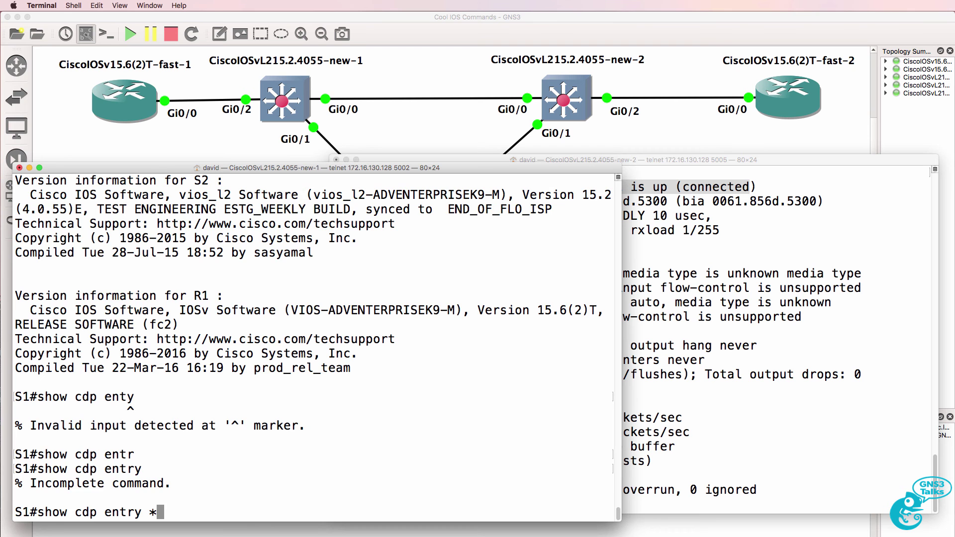
key(Return)
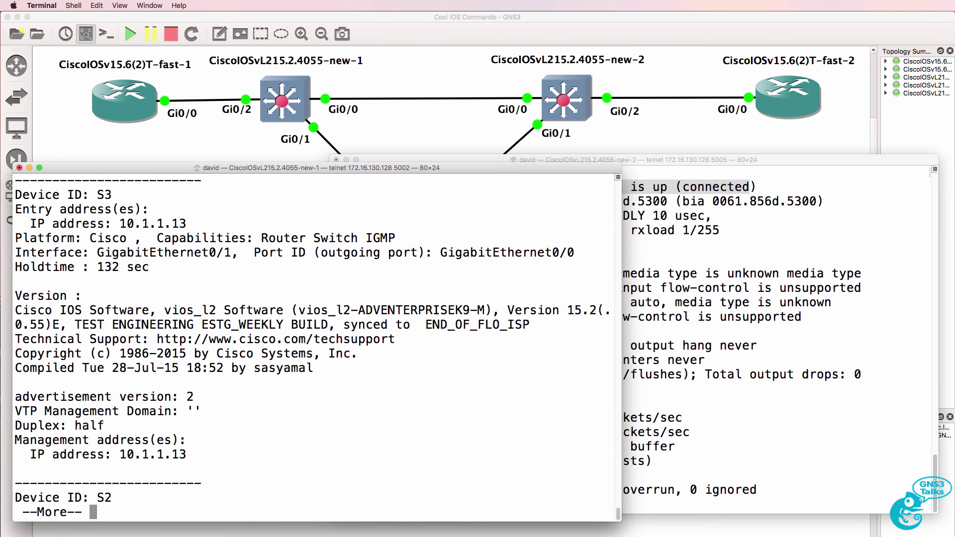
key(space)
key(space)
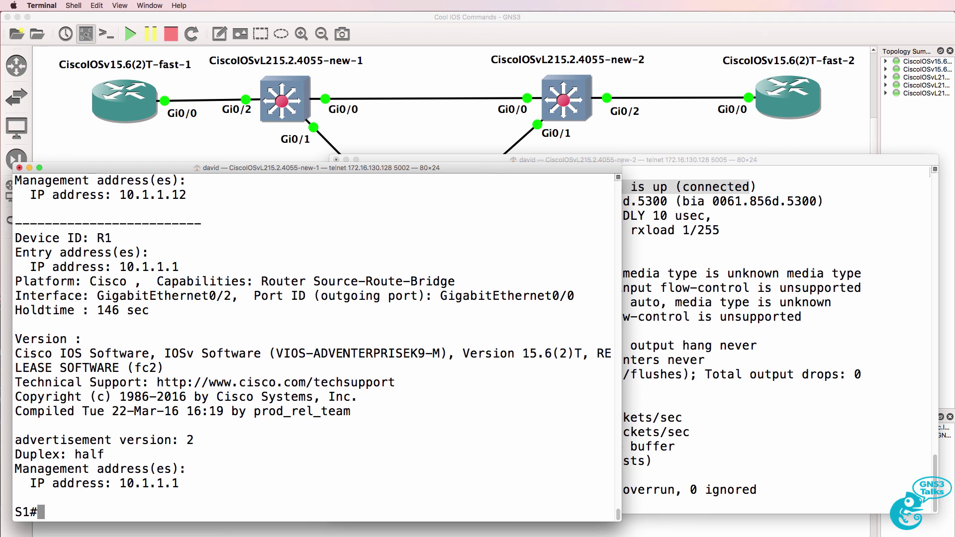
text(show cdp entry *)
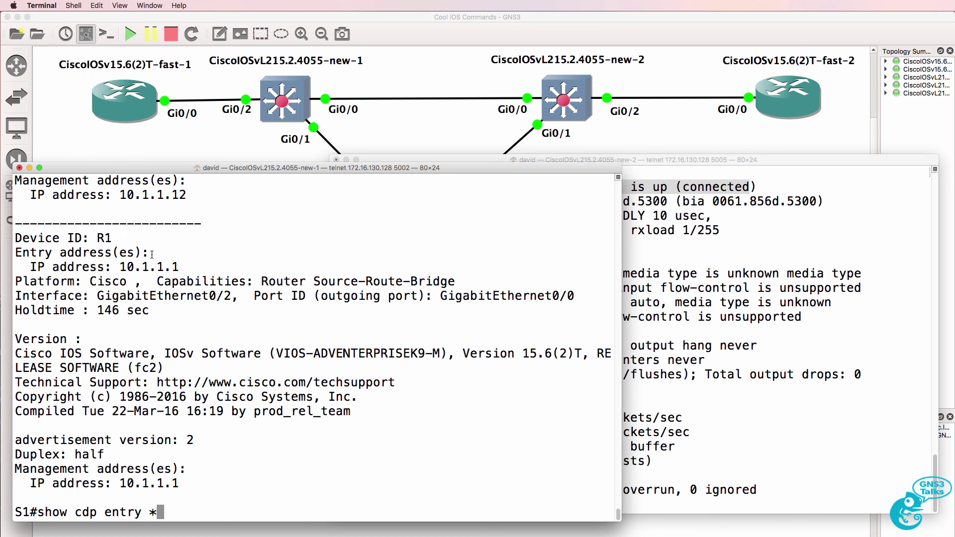
Step: Highlight R1's address and rerun 'show cdp entry * protocol' listing all three IPs
drag(200, 271, 23, 254)
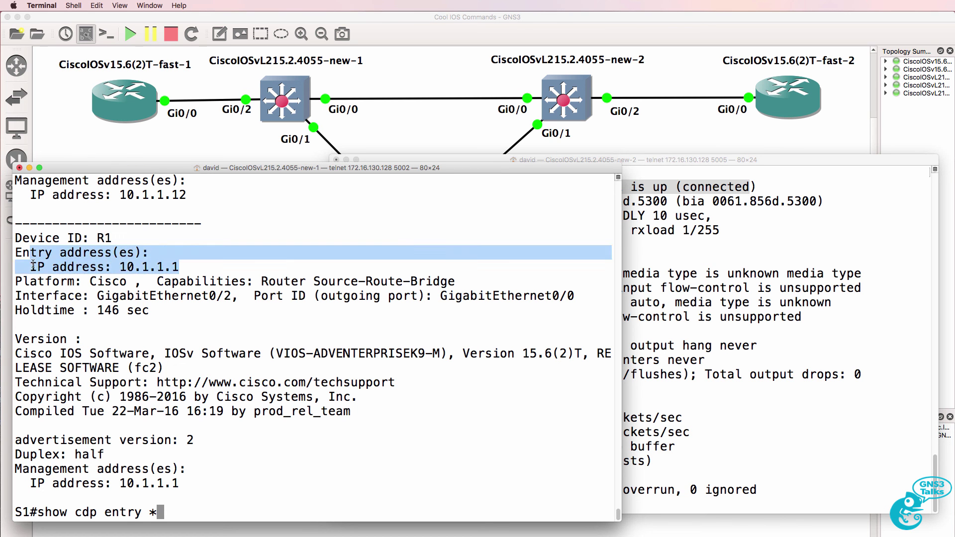
text( pro)
key(Tab)
key(Return)
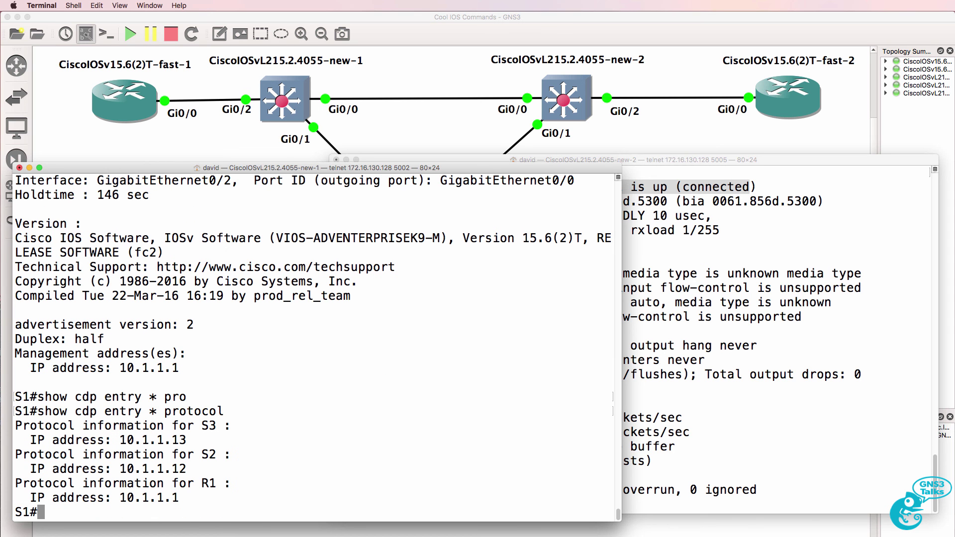